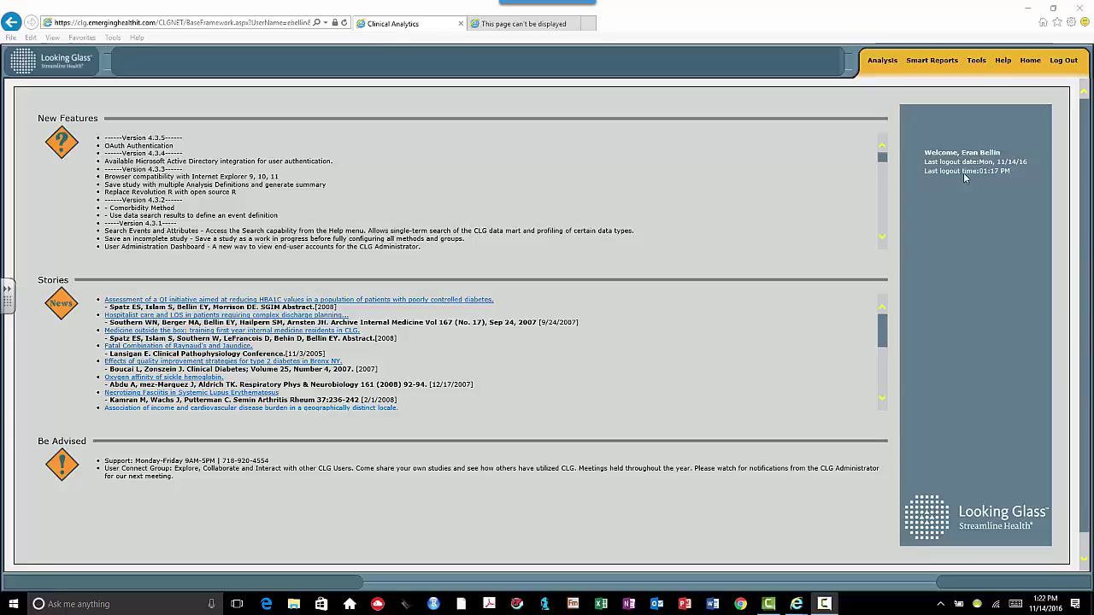
- Open the Search Events and Attributes tool and search the CLG data for "smoking"
click(979, 61)
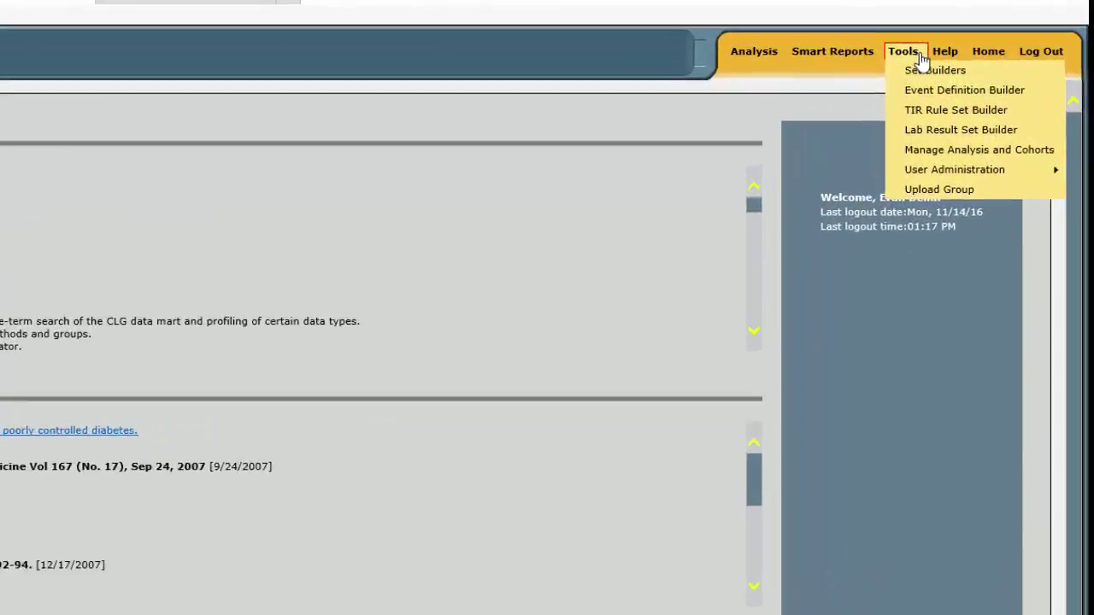
click(1001, 66)
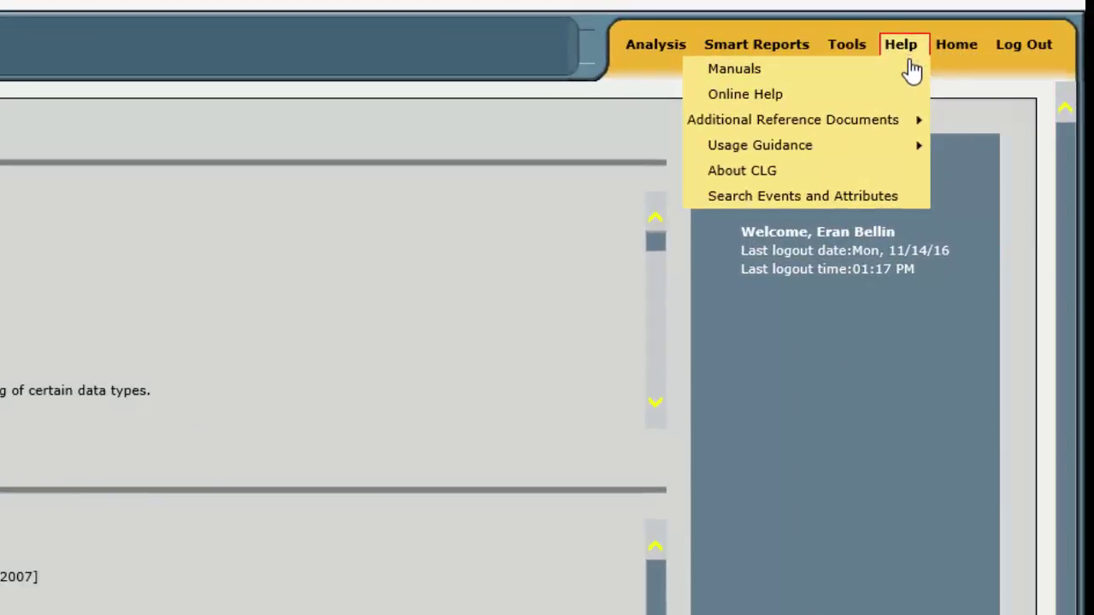
click(889, 198)
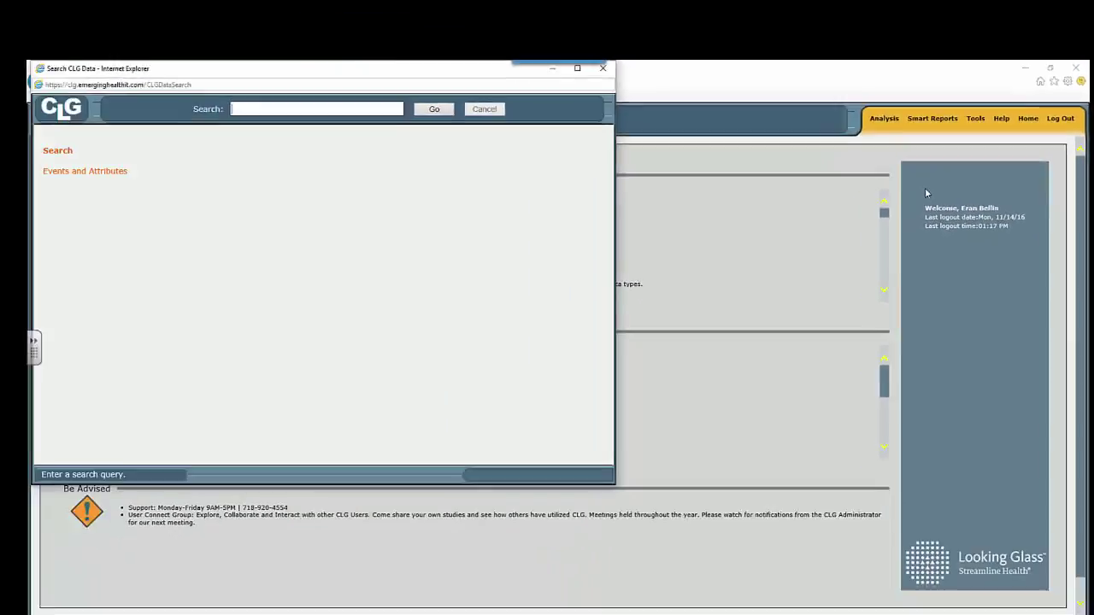
text(smoking)
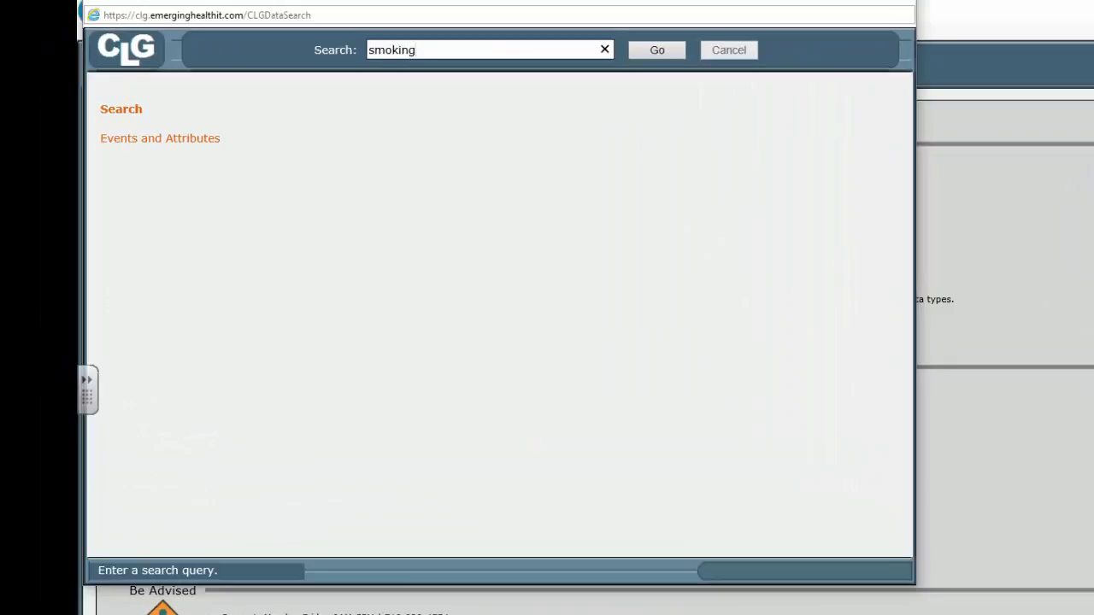
click(655, 50)
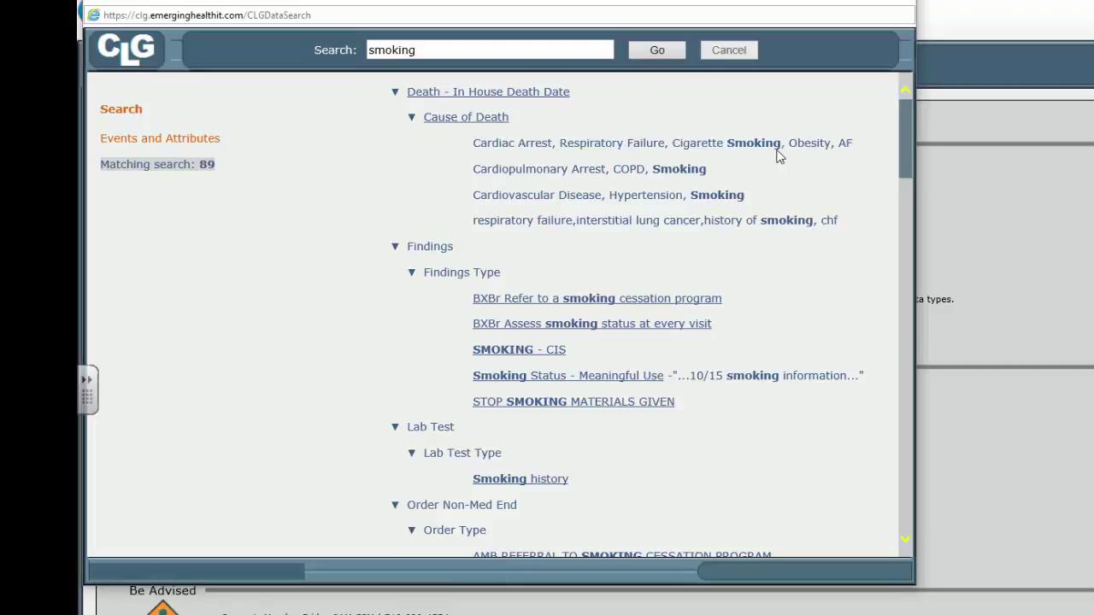
- Collapse the Death - In House Death Date results and read the note attached to the Smoking Status - Meaningful Use finding
click(395, 94)
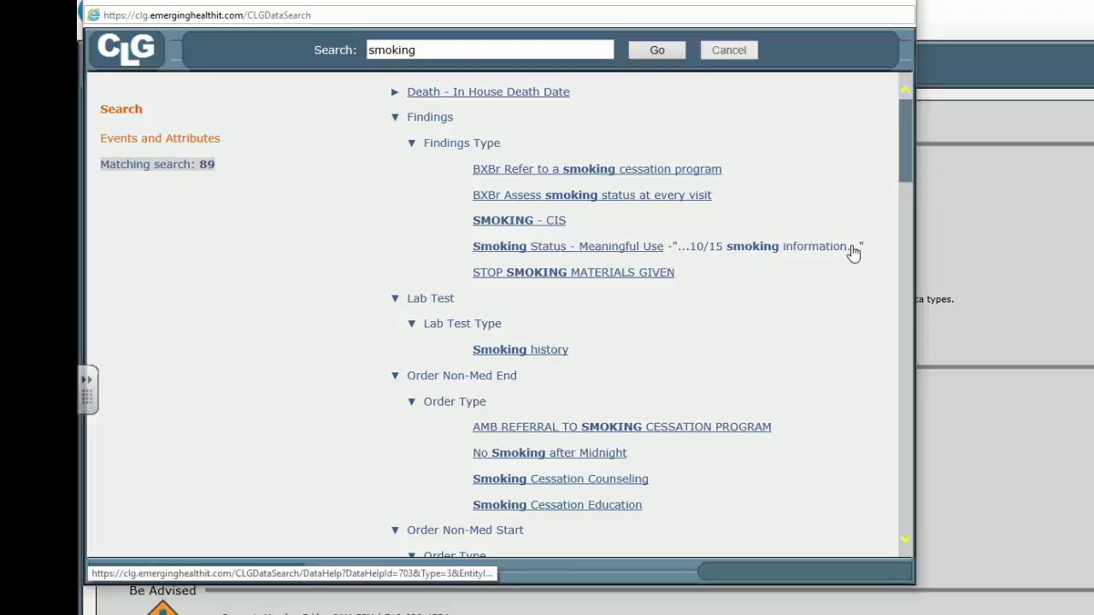
click(757, 255)
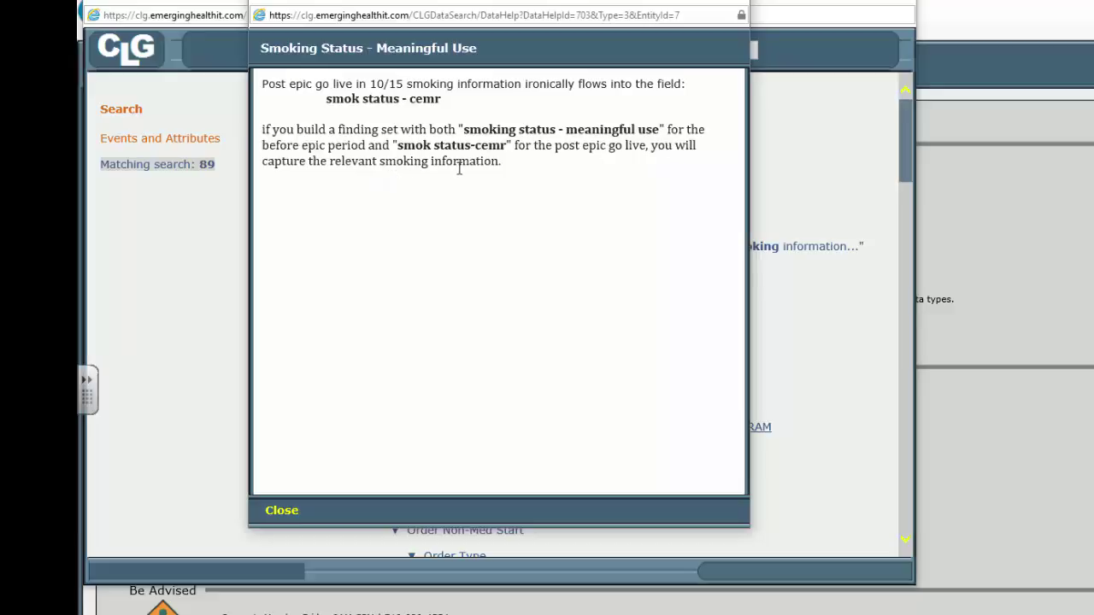
click(753, 26)
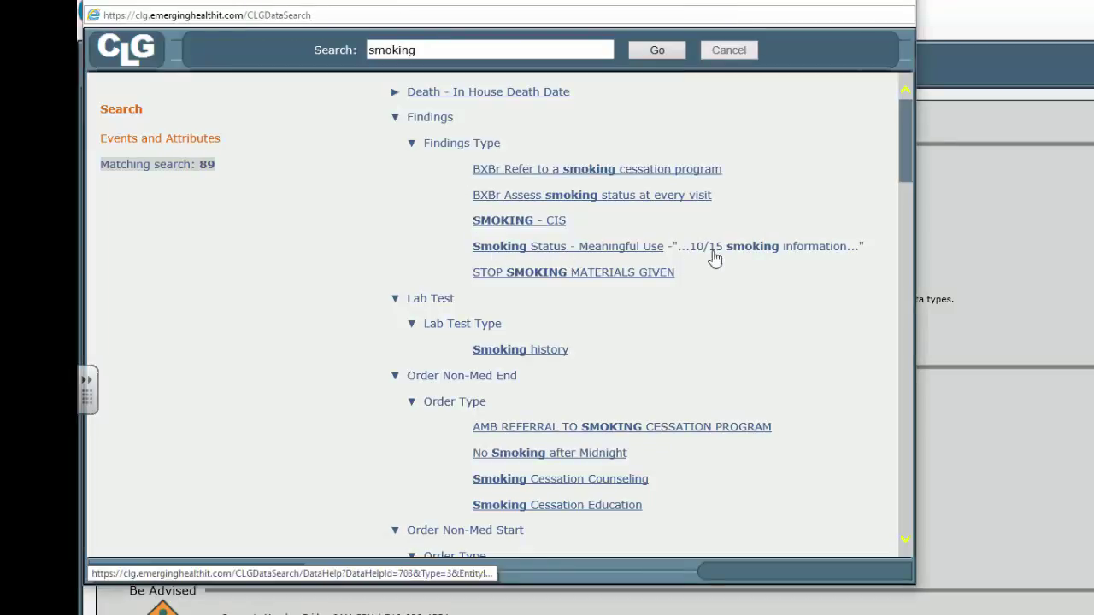
- Broaden the events and attributes search by shortening the term to "smok"
click(433, 50)
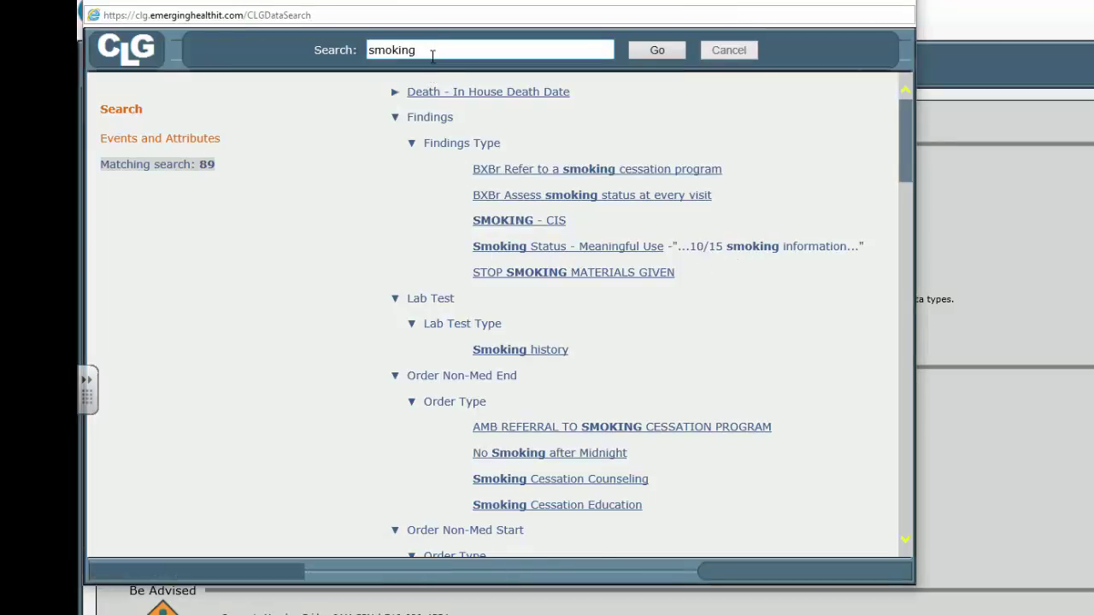
key(BackSpace)
key(BackSpace)
key(BackSpace)
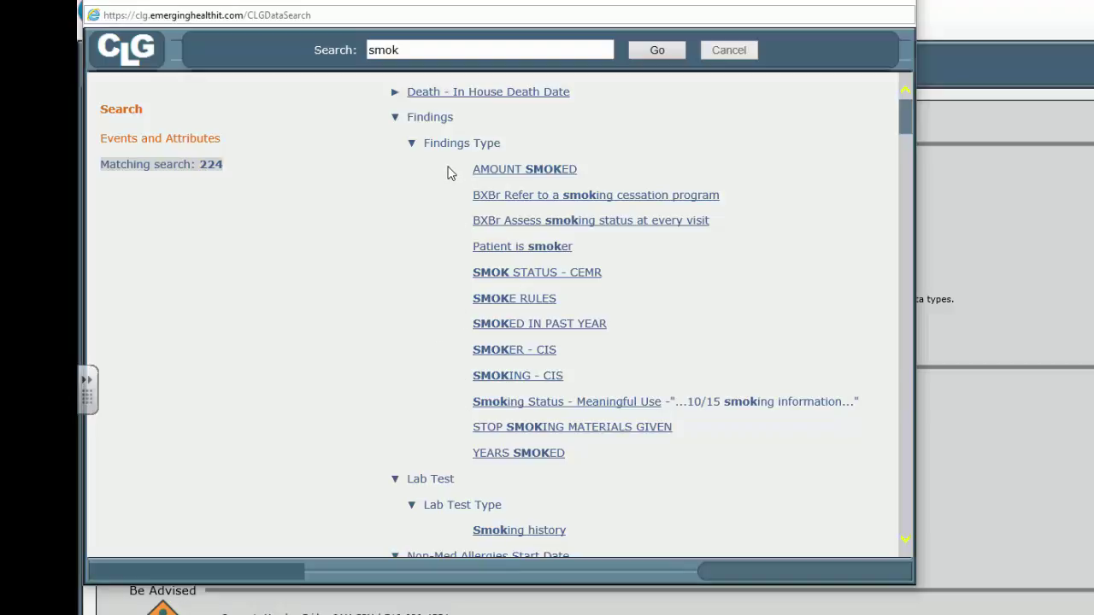
- Search the events and attributes for "hemoglobin s"
click(426, 48)
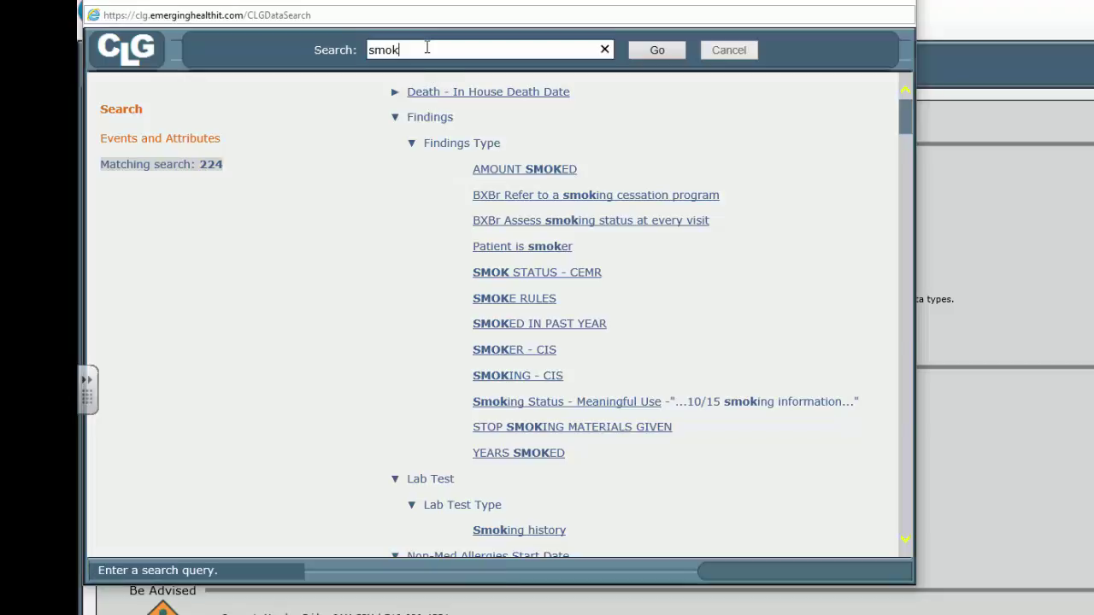
drag(427, 49, 343, 42)
text(hemoglobin s)
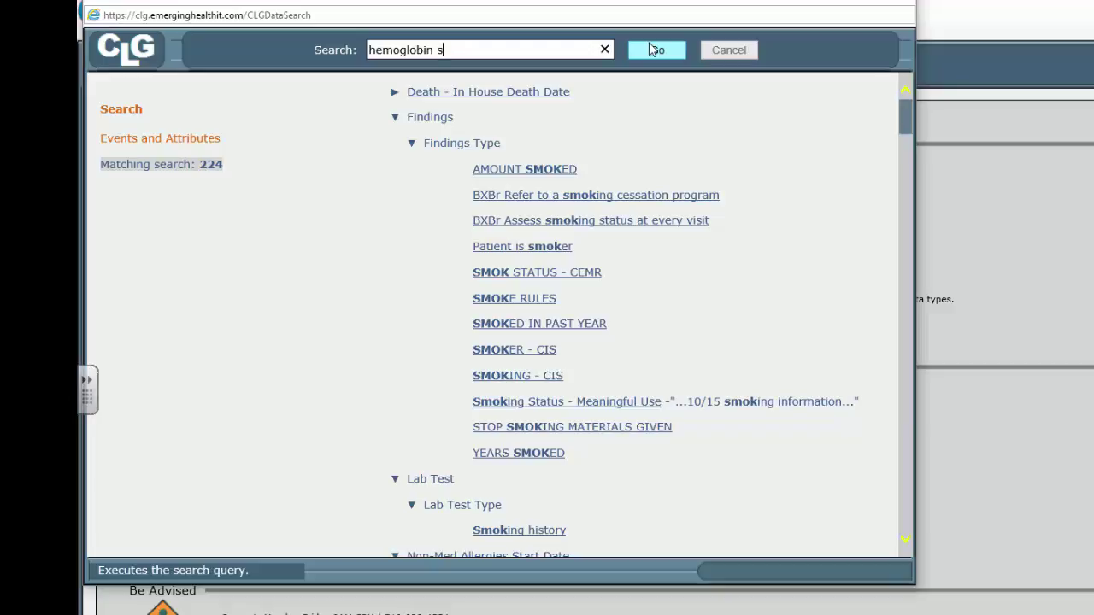
click(654, 50)
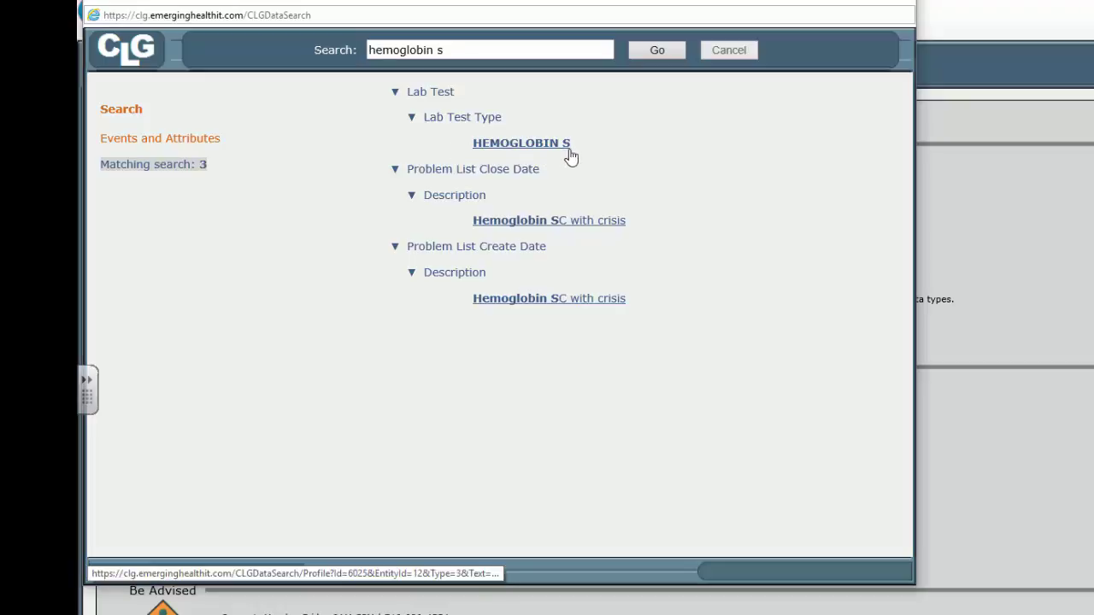
- Examine the monthly counts in the data profile of the HEMOGLOBIN S lab test, and close the profile
click(522, 145)
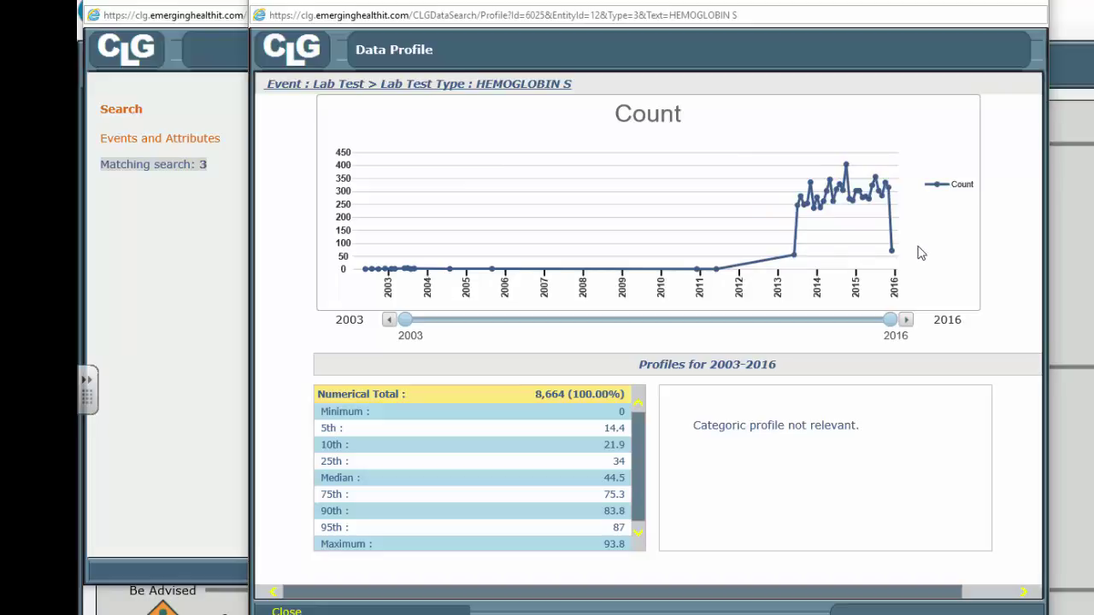
mouse_move(894, 214)
mouse_move(889, 195)
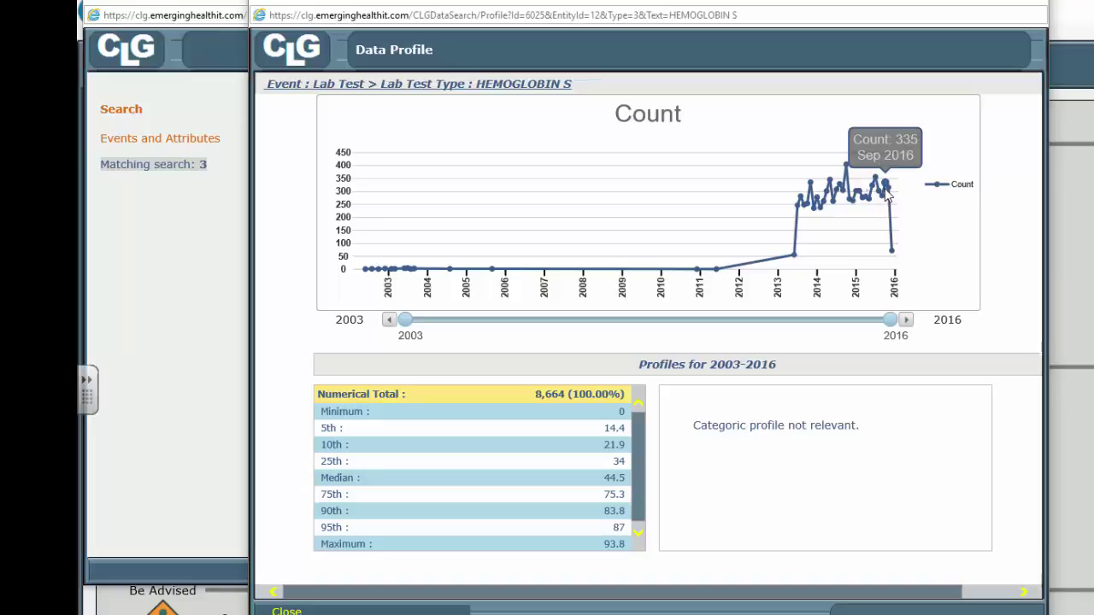
mouse_move(816, 197)
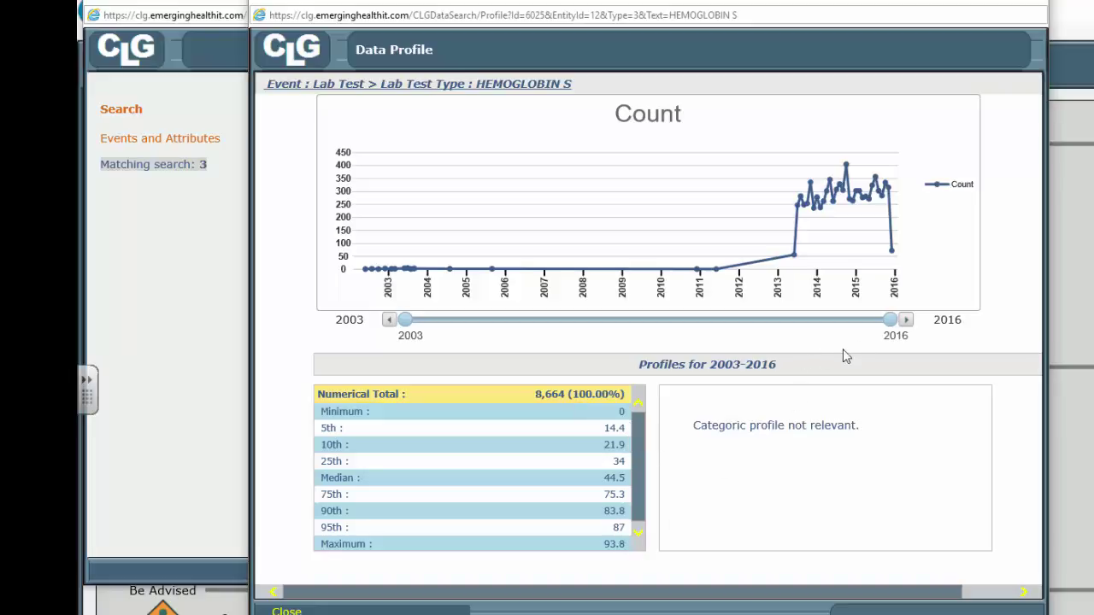
click(1034, 6)
- Search for "procedure" and read the outpatient procedures note attached to the CPT4 attribute
drag(496, 45, 364, 31)
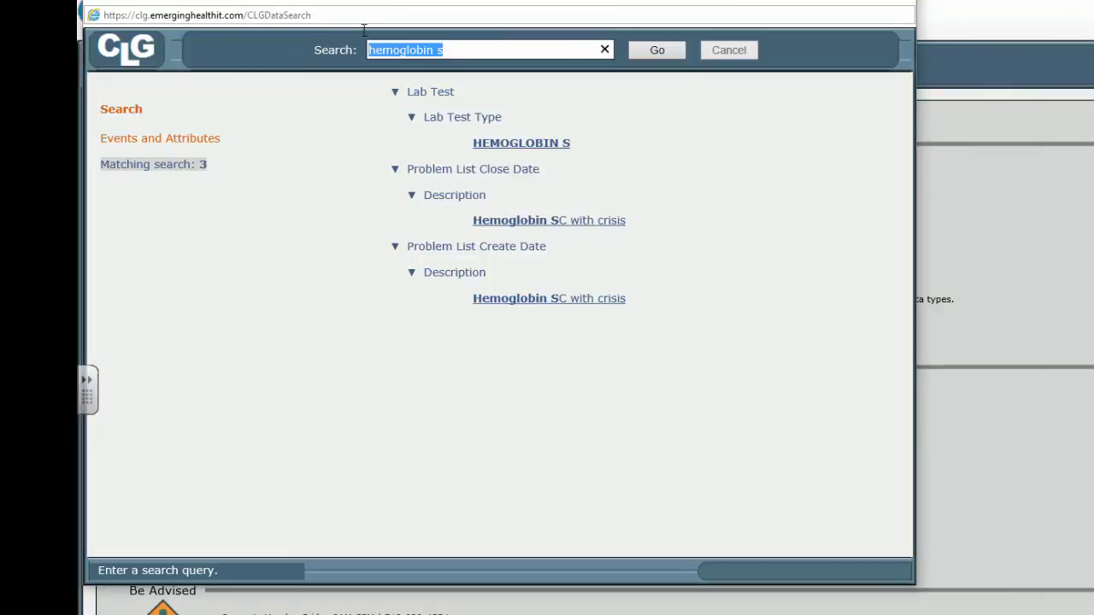
text(procedure)
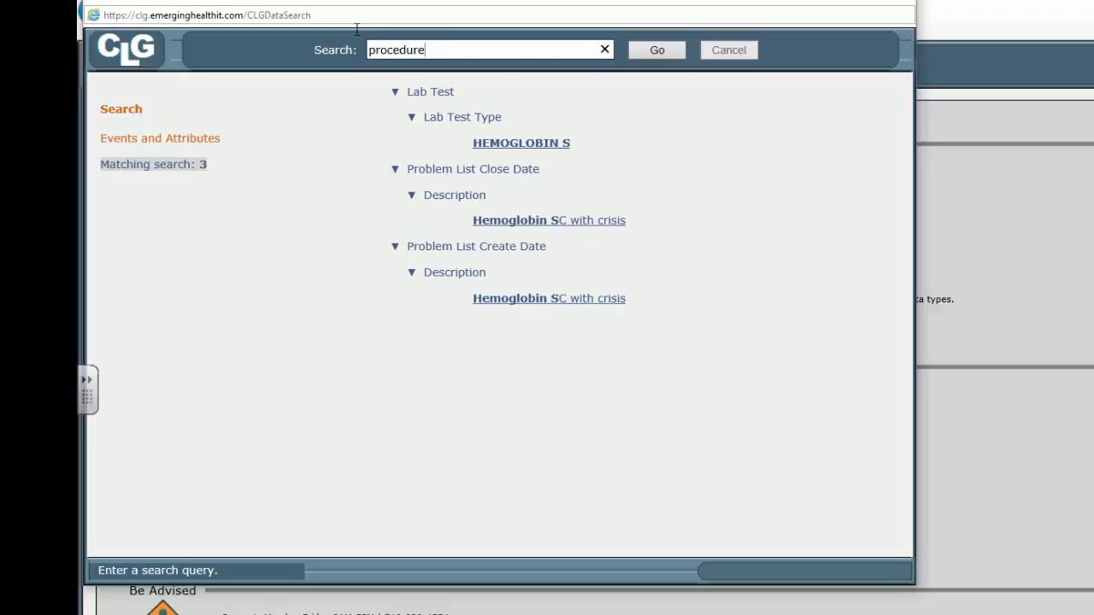
key(Return)
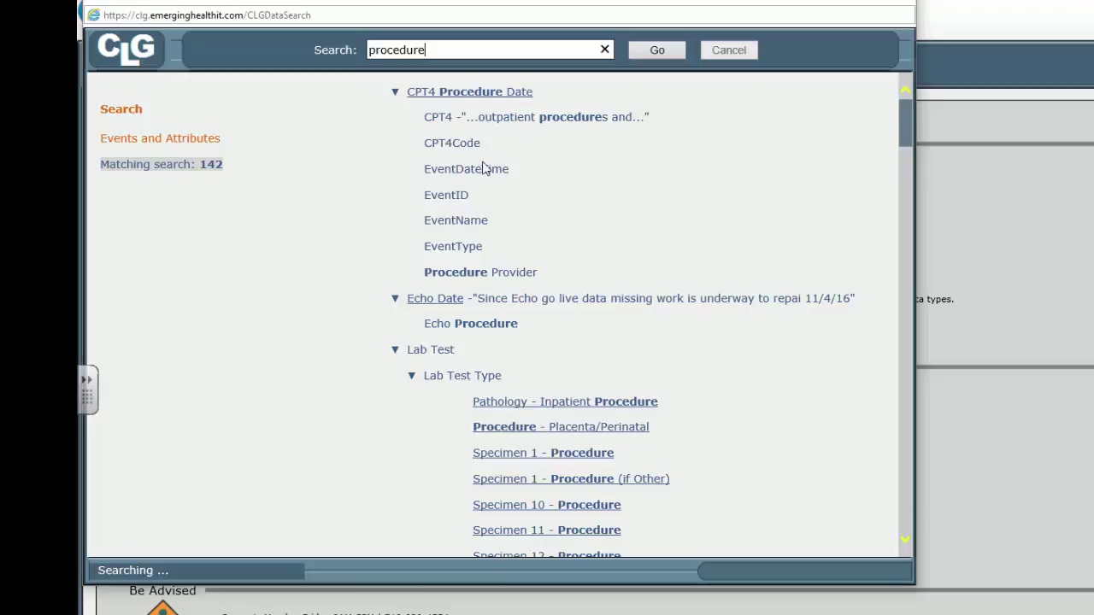
click(579, 124)
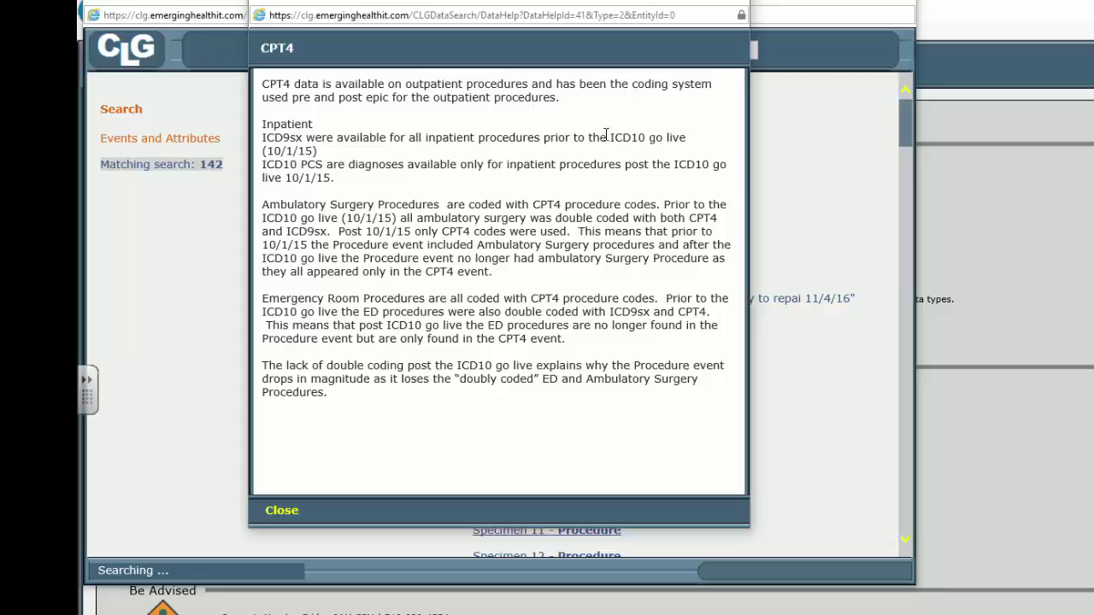
click(731, 3)
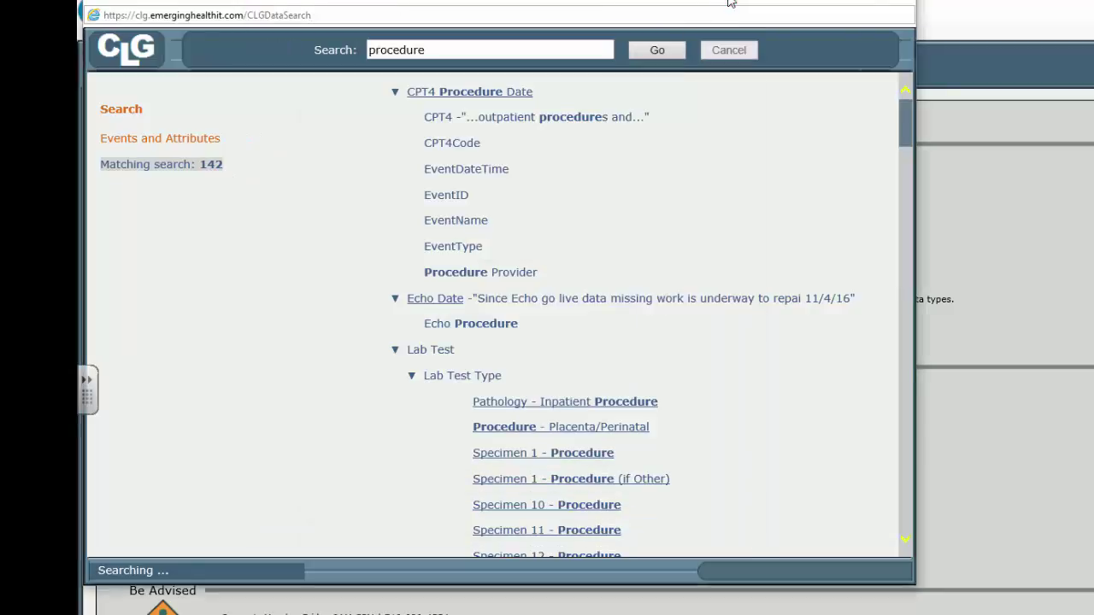
- Collapse the result groups from CPT4 Procedure Date through OR Case End Date, and read the data hole note for OR Case Start Date
click(395, 93)
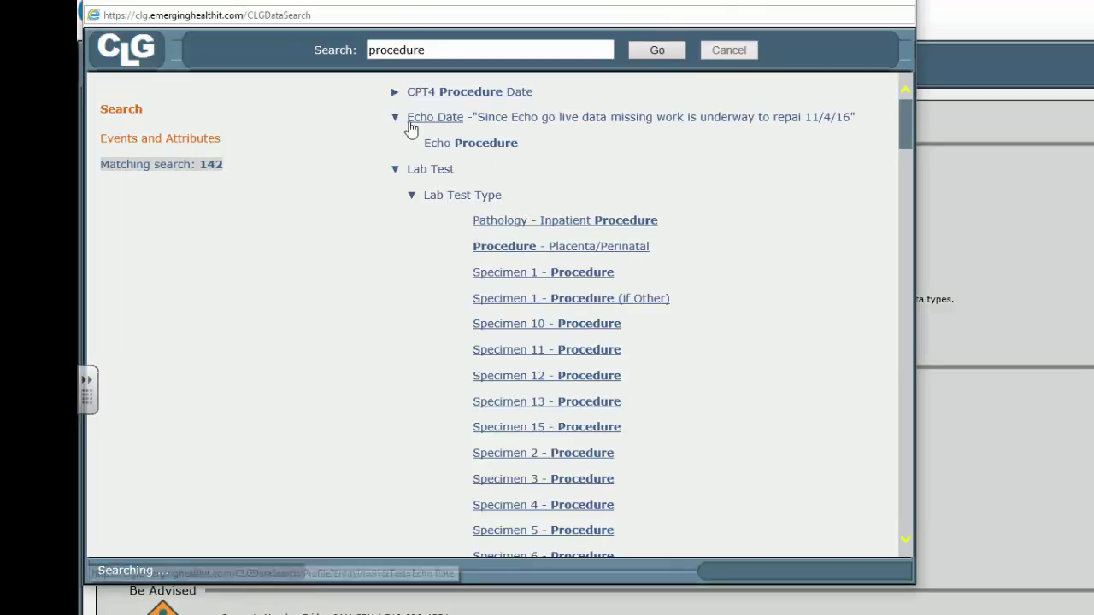
click(395, 119)
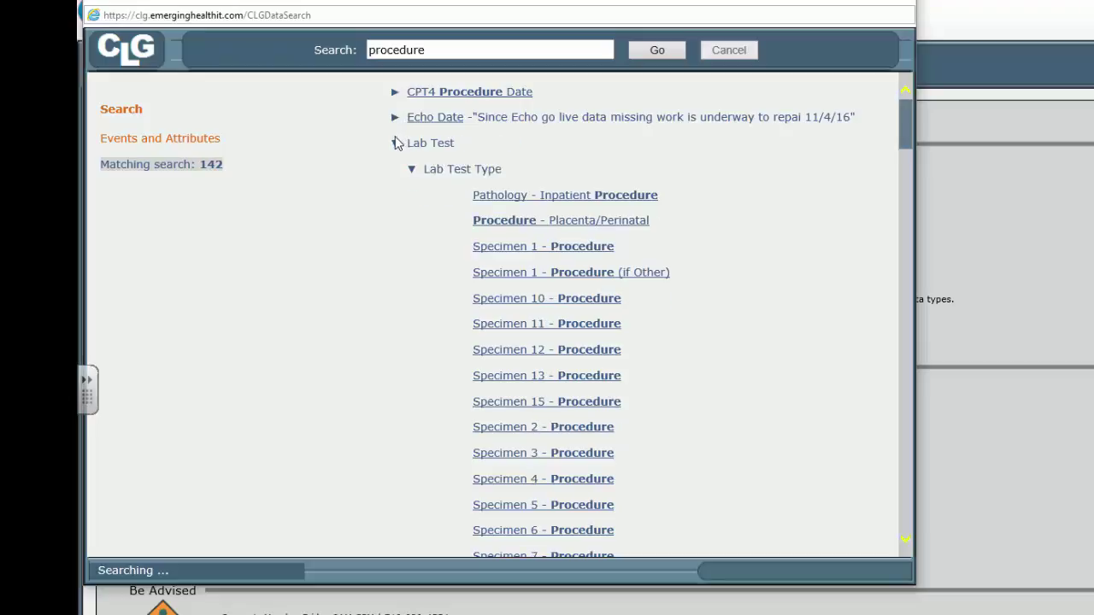
click(396, 144)
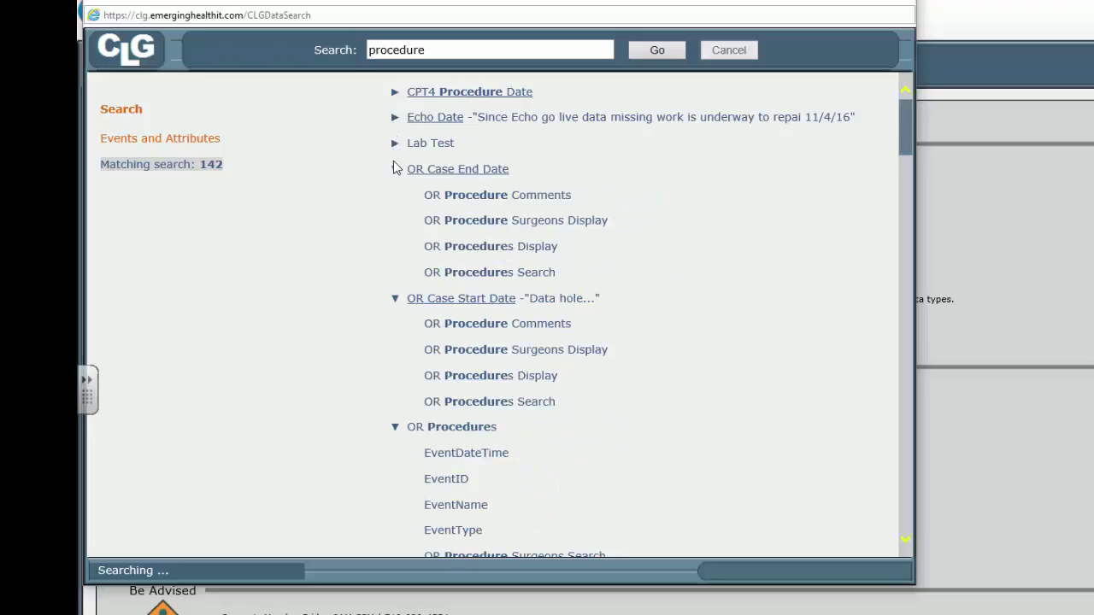
click(395, 171)
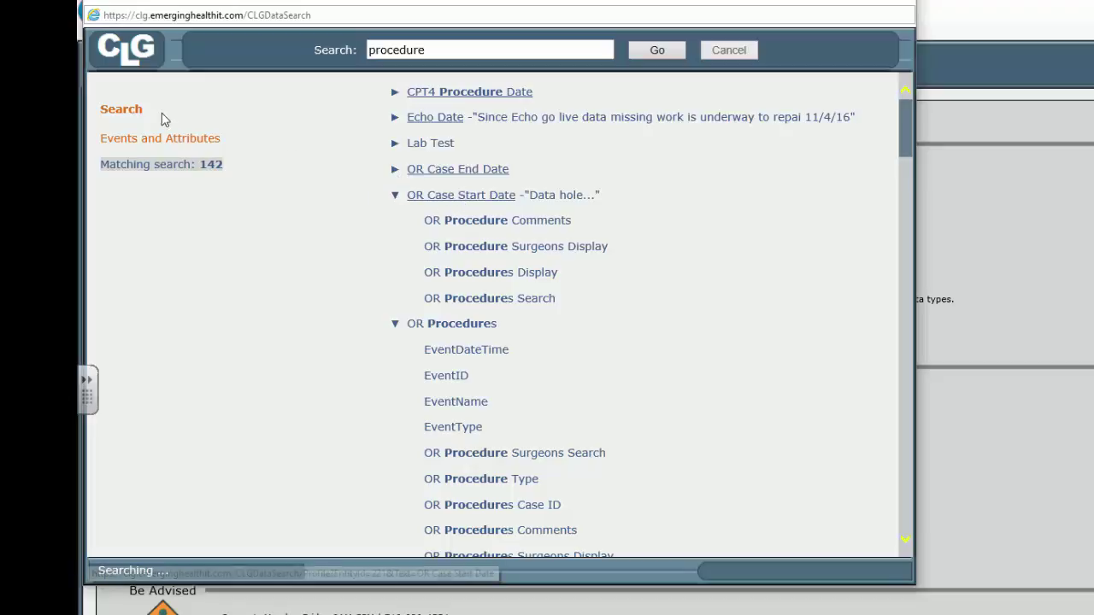
click(557, 199)
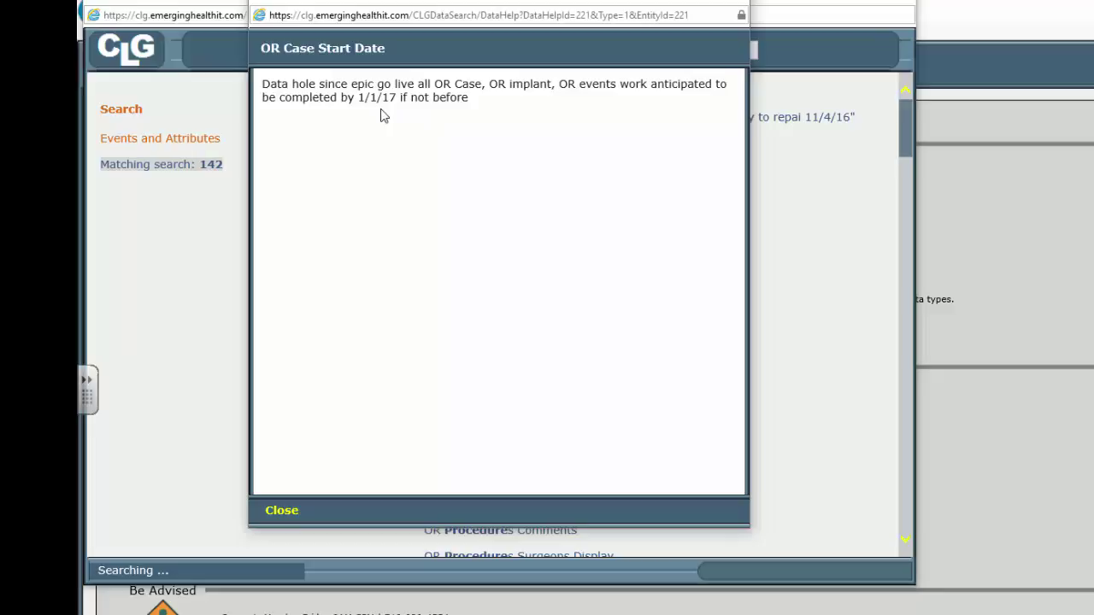
click(742, 1)
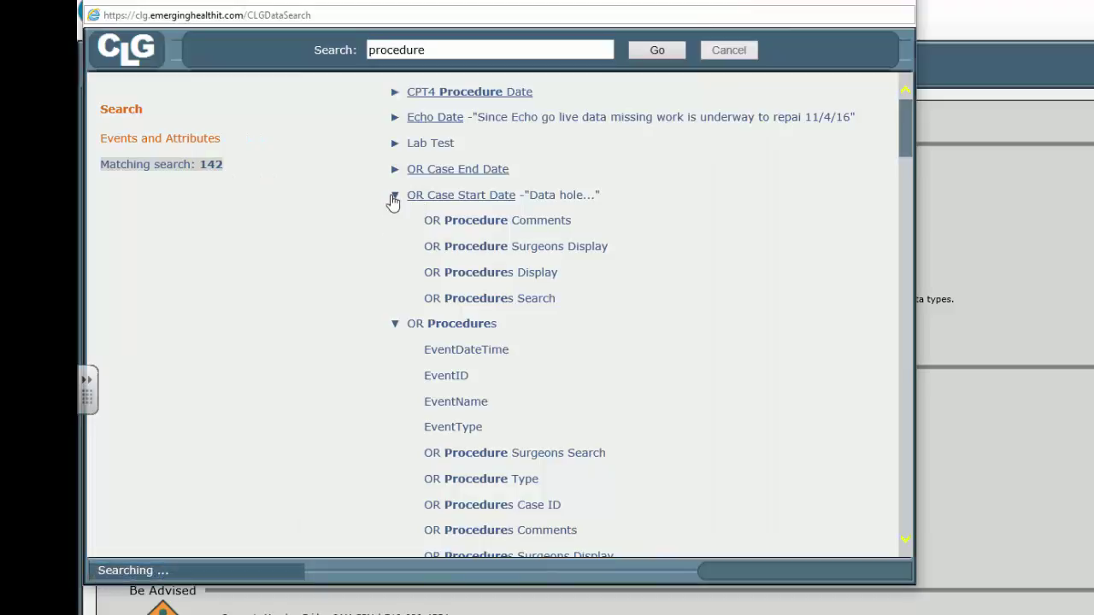
- Collapse the result groups from OR Case Start Date through Problem List Create Date to reach the Procedure event
click(394, 196)
click(395, 221)
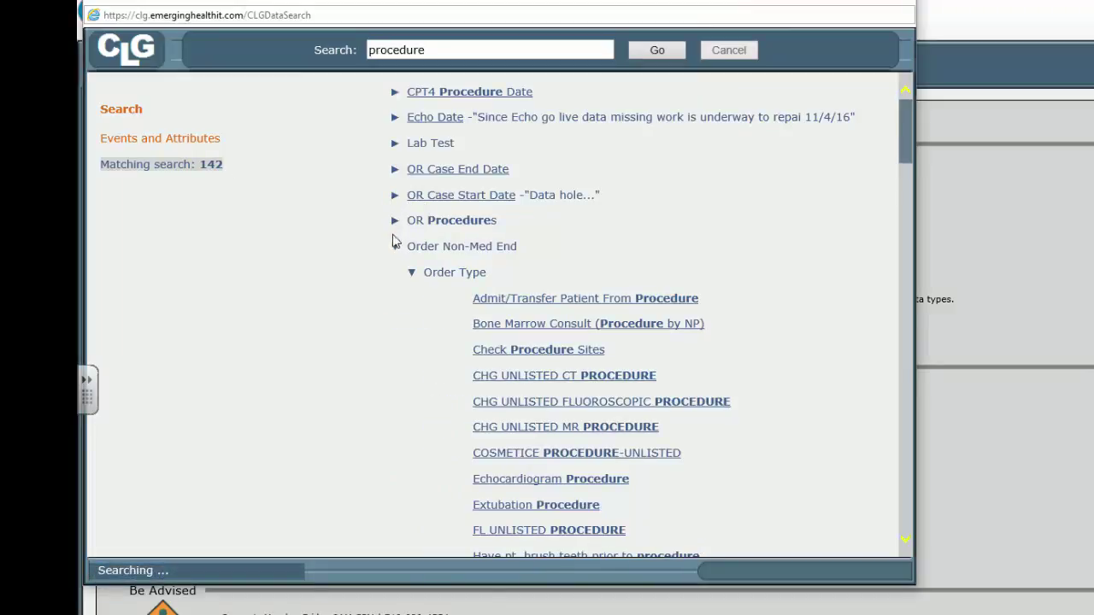
click(394, 247)
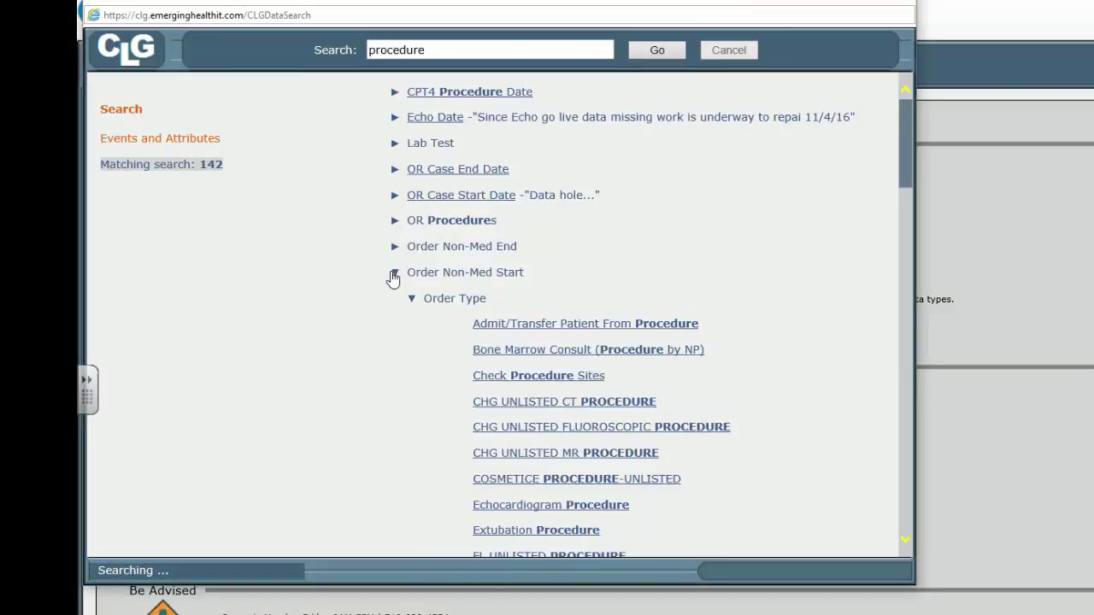
click(392, 274)
click(393, 300)
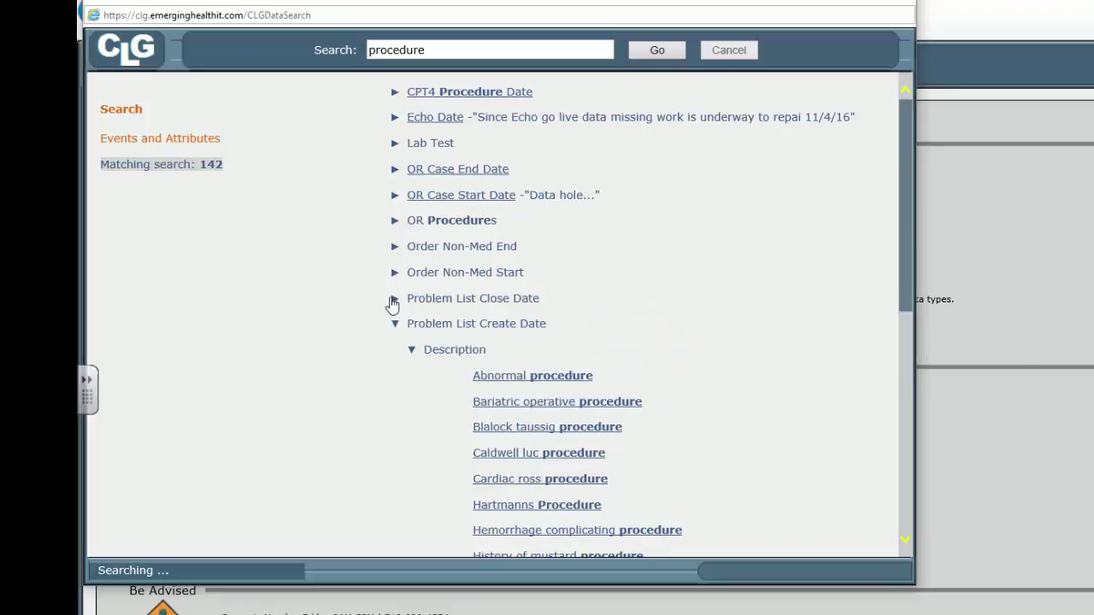
click(395, 324)
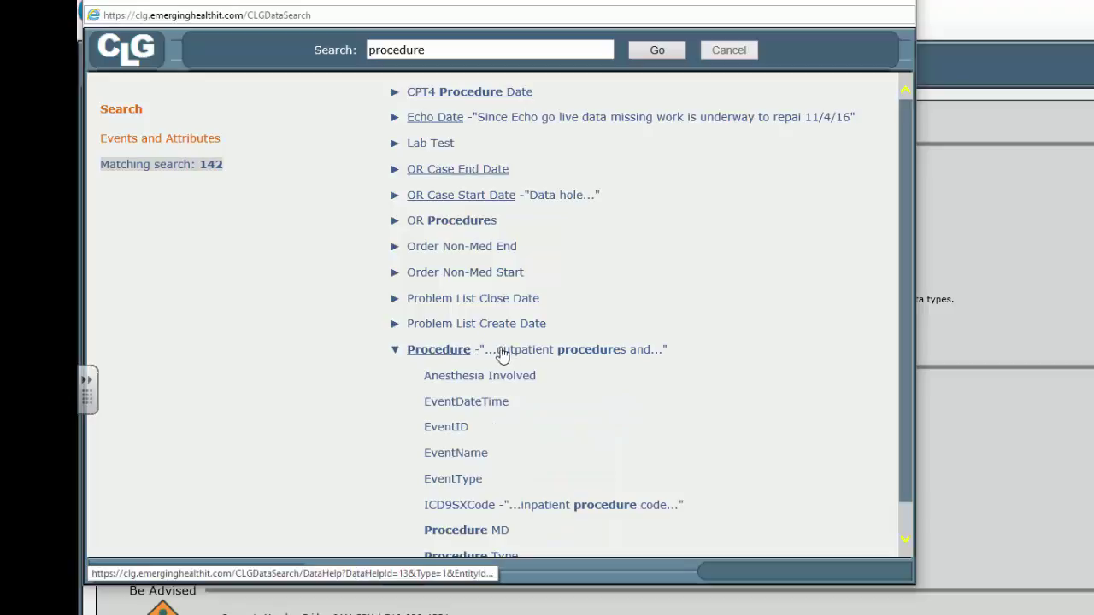
- Read the note attached to the Procedure event, and examine the count chart in its data profile
click(590, 355)
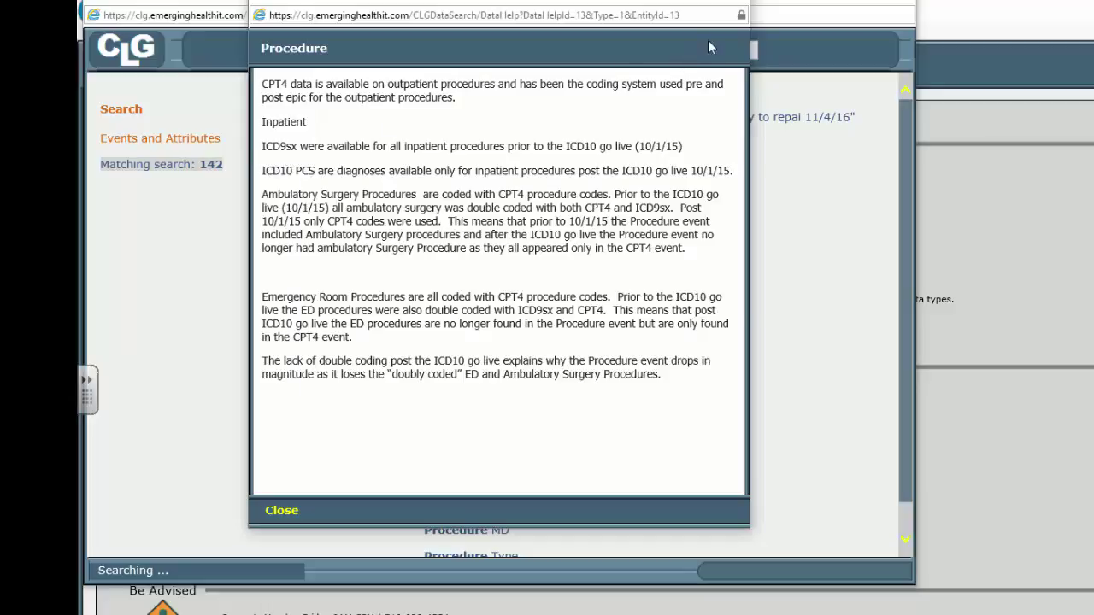
click(740, 4)
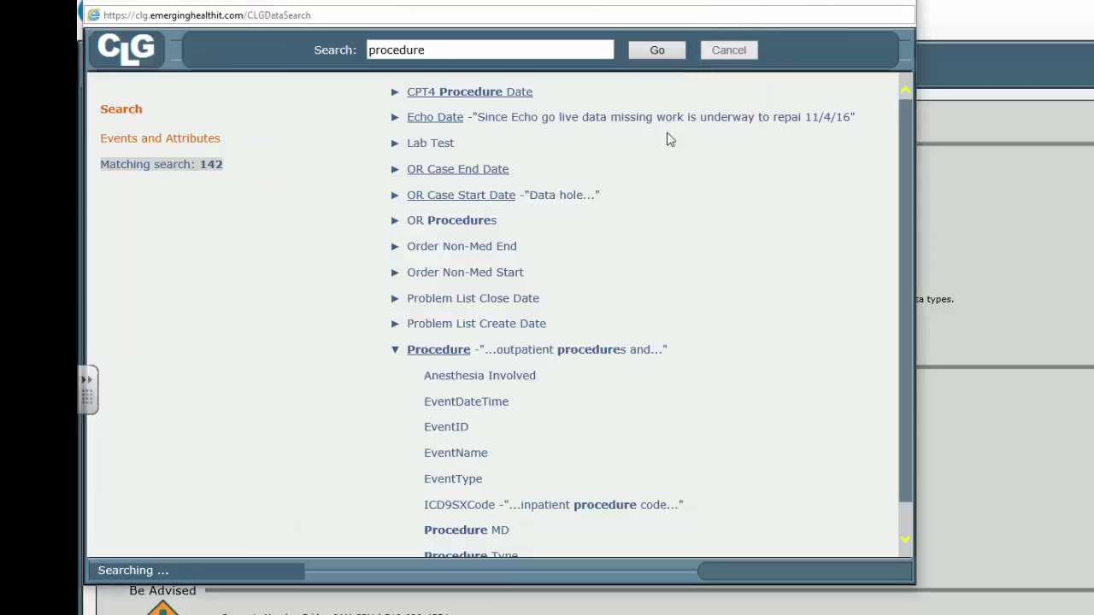
click(443, 354)
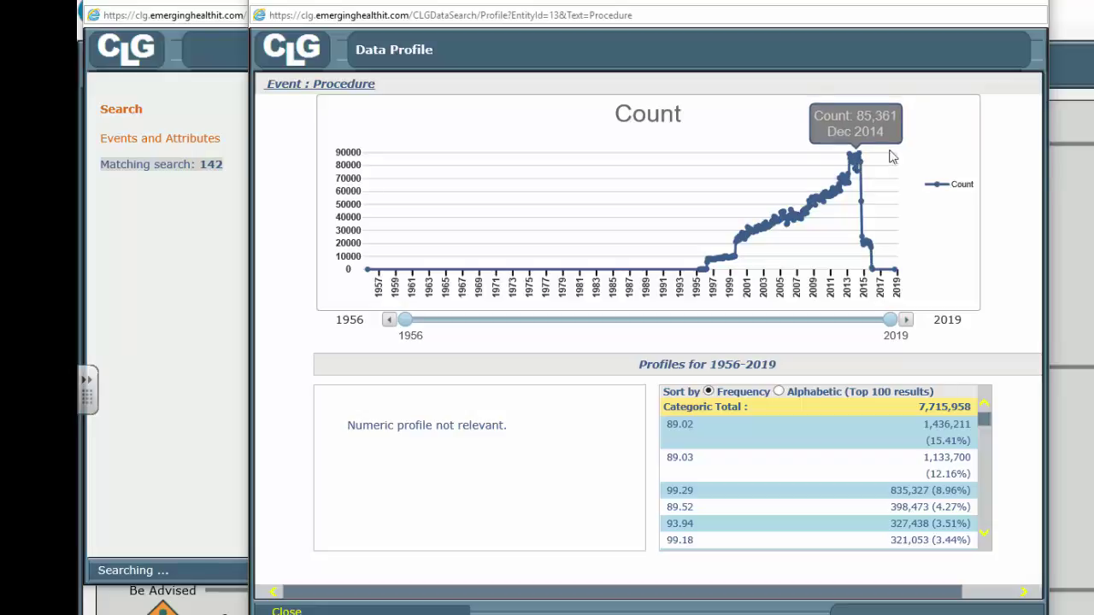
click(1029, 13)
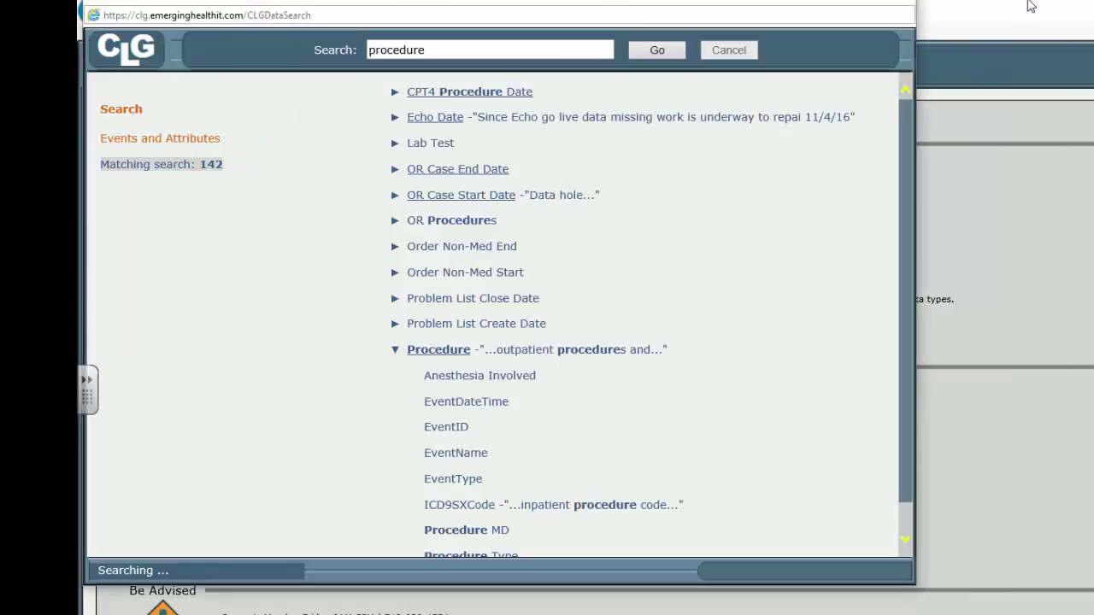